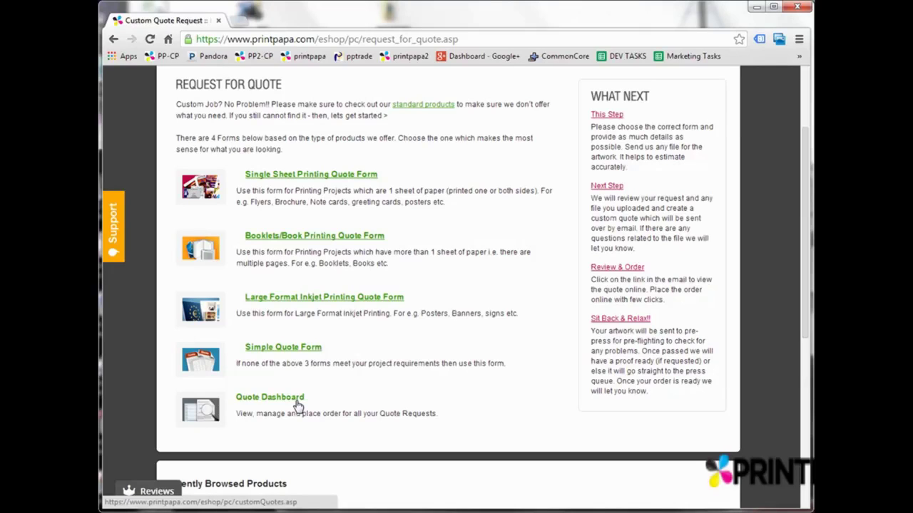
Open the Single Sheet Printing Quote Form and consult the help note on flat size
scroll(363, 393, up, 1)
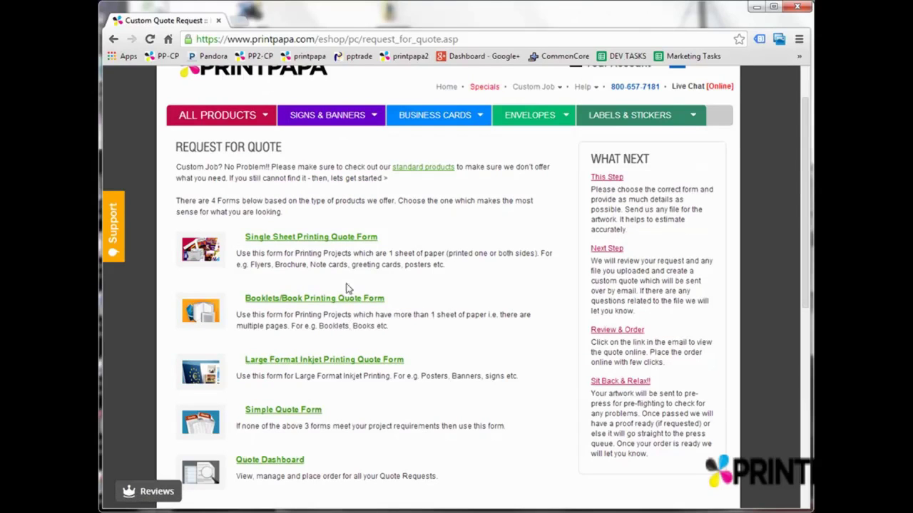
click(349, 239)
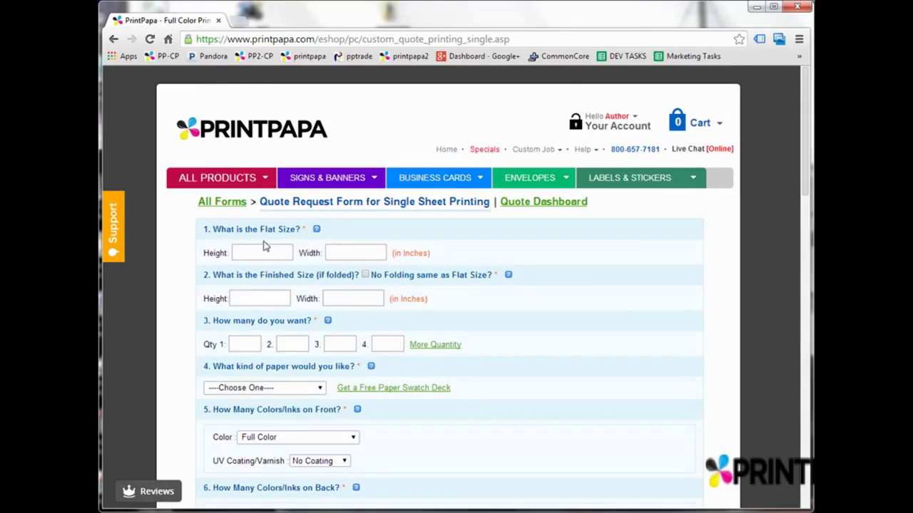
scroll(618, 312, down, 4)
scroll(618, 312, up, 3)
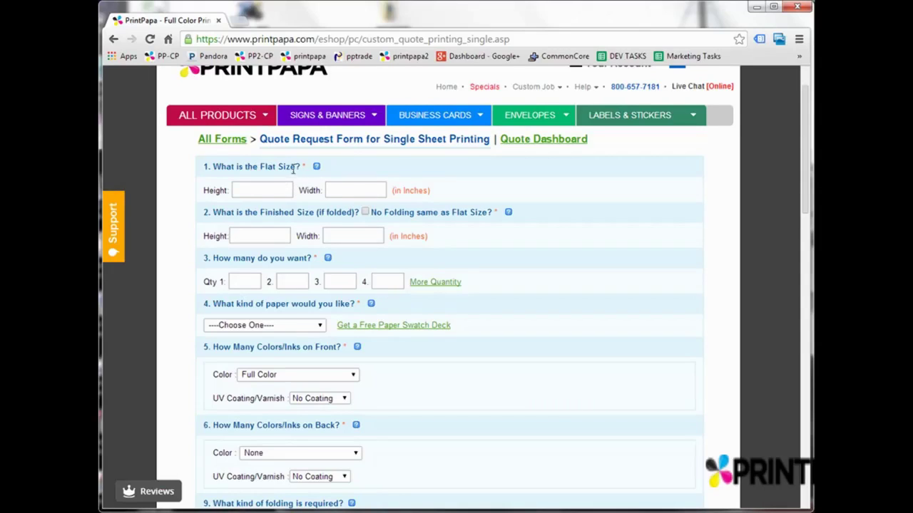
click(316, 167)
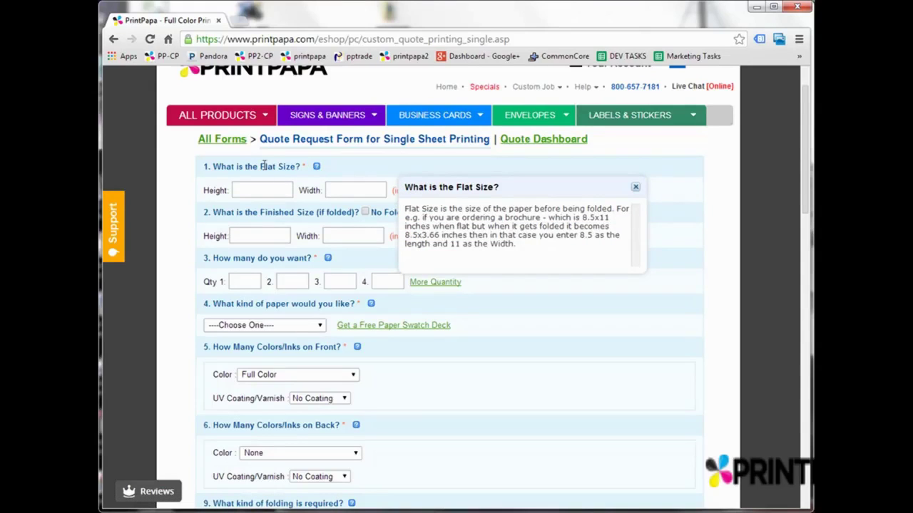
click(636, 186)
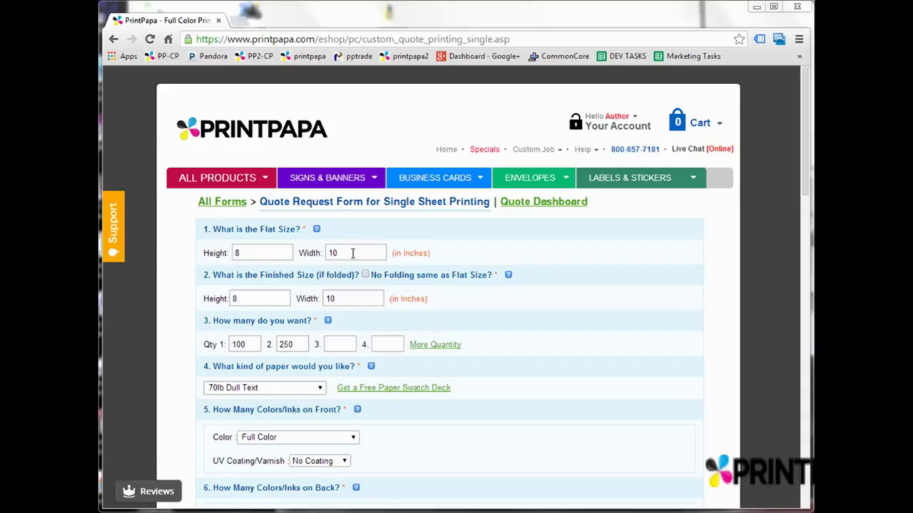
Check the flat size, finished size and first two quantities, and enter 500 as the third quantity
click(261, 254)
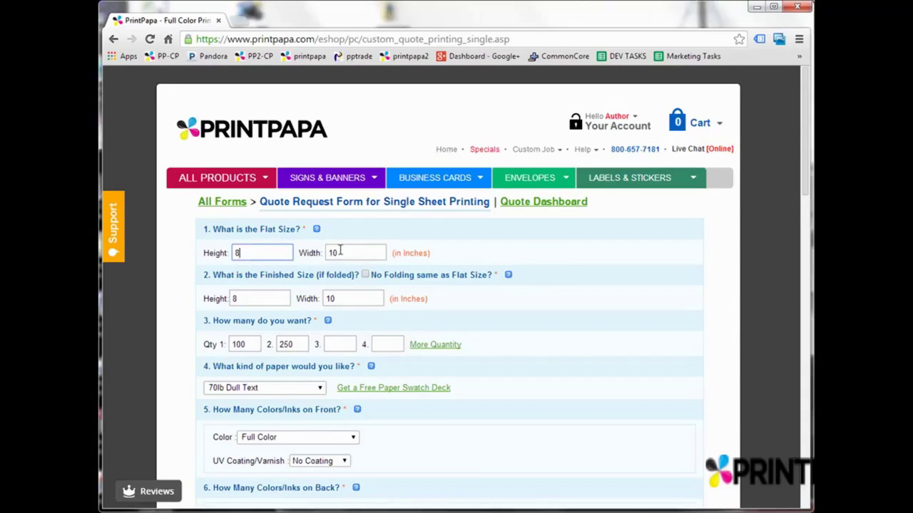
click(281, 298)
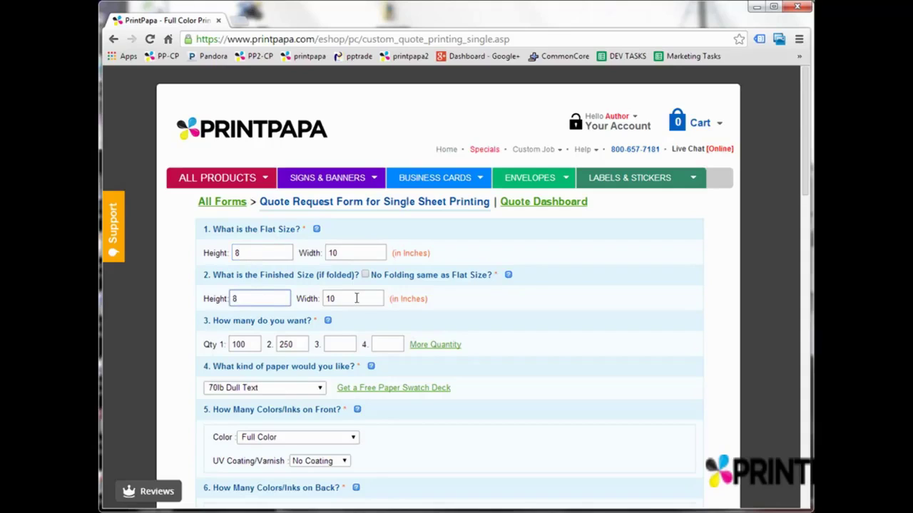
click(244, 344)
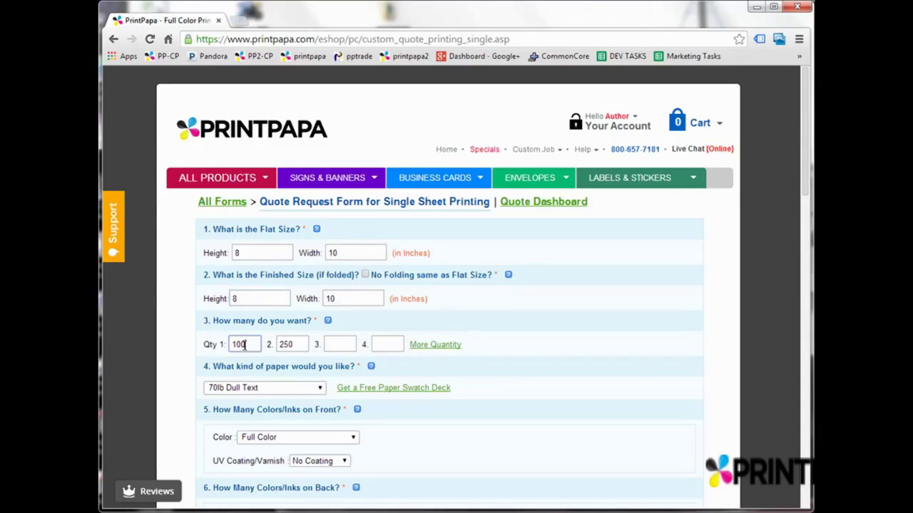
click(292, 347)
click(339, 346)
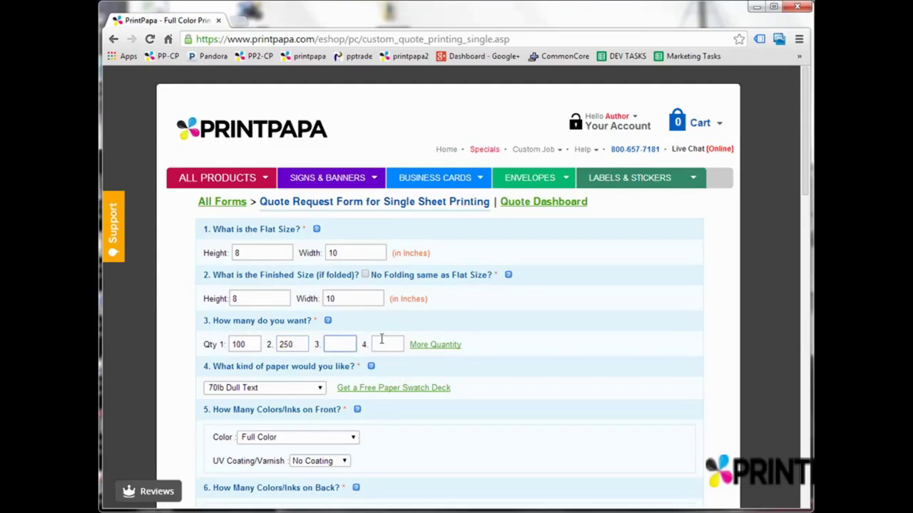
text(500)
Choose 100lb Dull Text as the paper for the job
scroll(296, 345, down, 1)
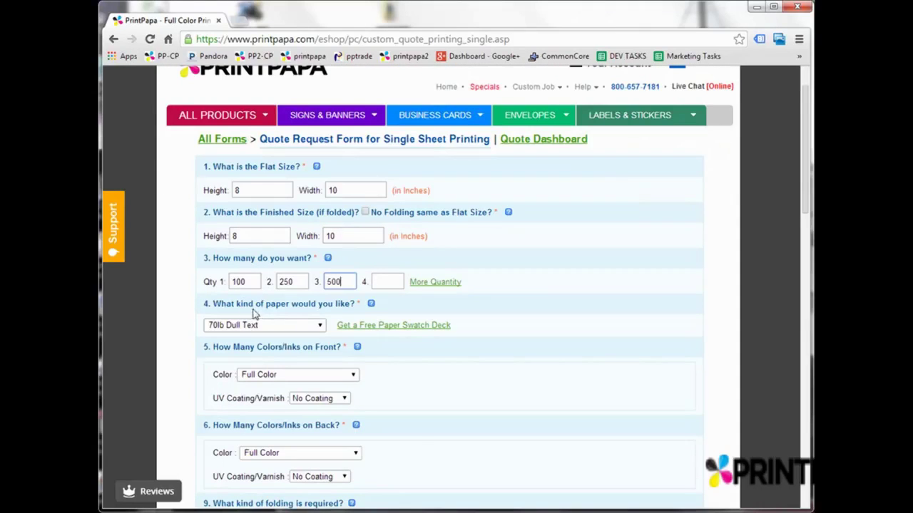
click(294, 324)
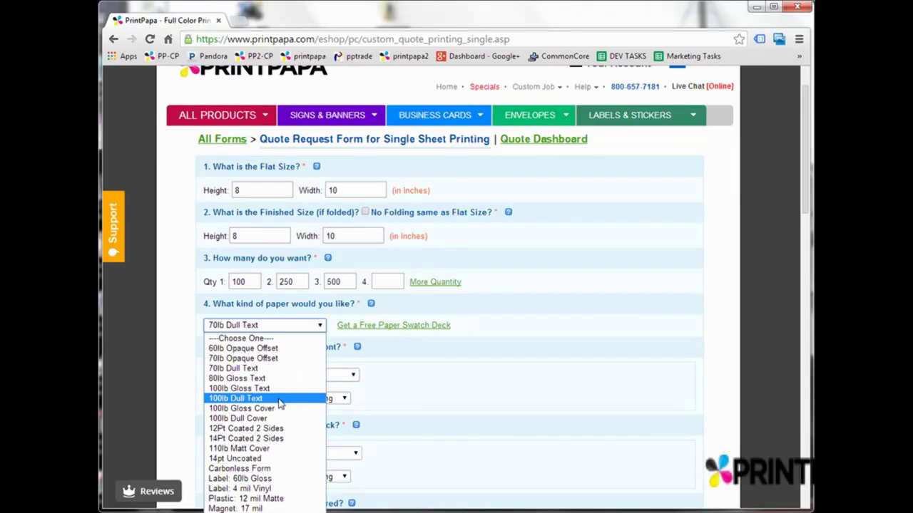
click(280, 399)
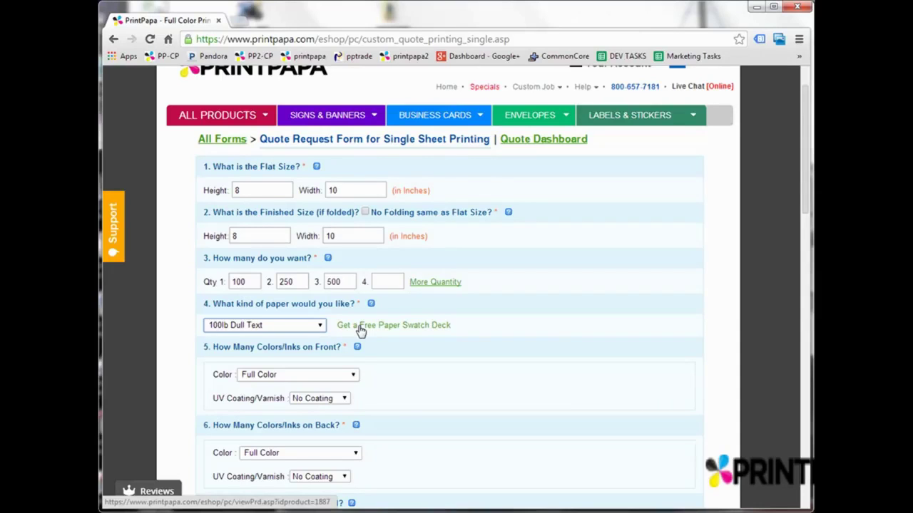
Keep Full Color for the back side and set the folding option to No Folding
scroll(361, 330, down, 1)
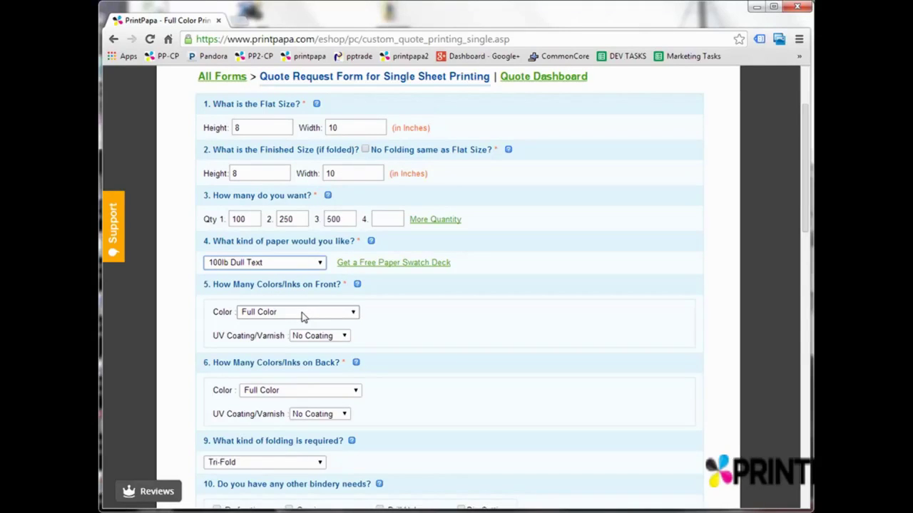
scroll(301, 373, down, 1)
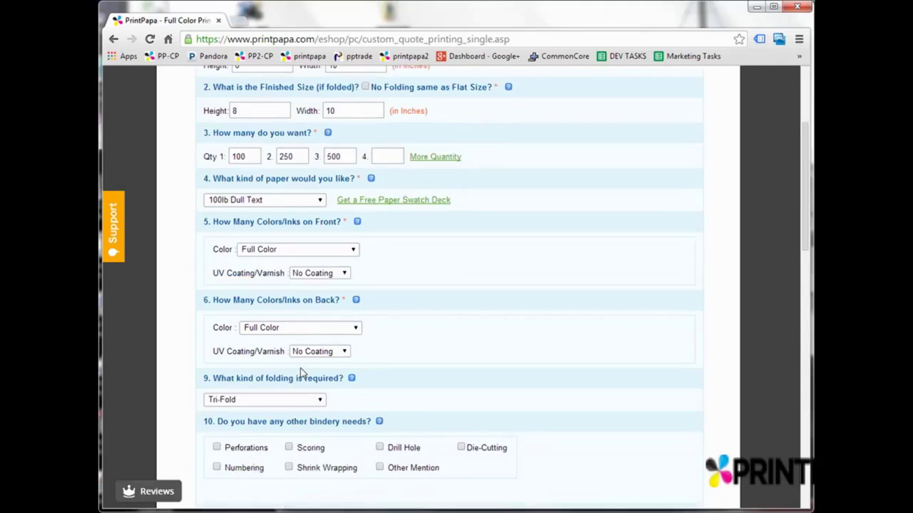
click(275, 335)
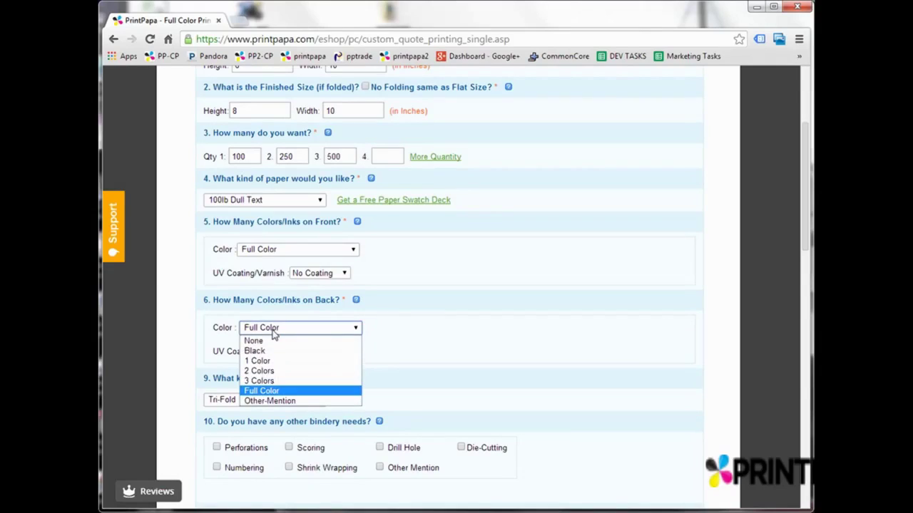
click(273, 331)
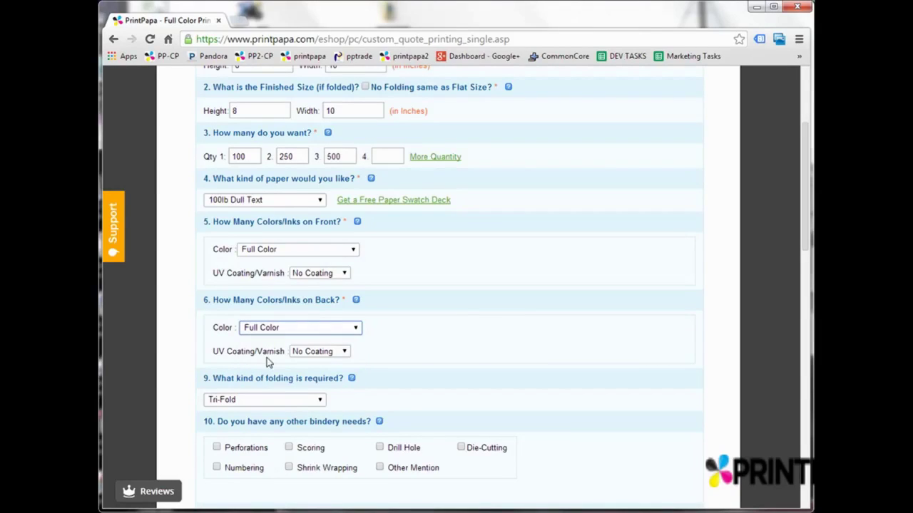
click(280, 400)
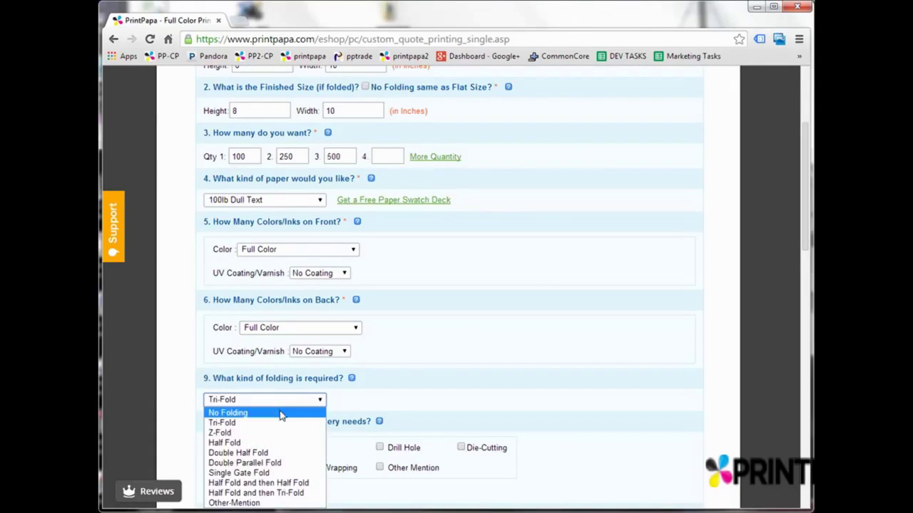
click(281, 415)
Request an Online PDF proof and set the ready date to Friday, March 21, 2014
scroll(450, 403, down, 2)
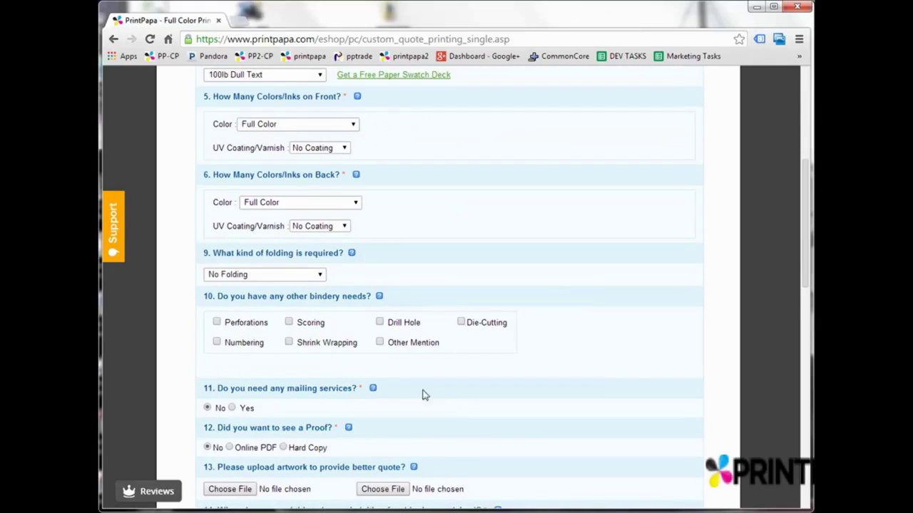
scroll(389, 393, down, 1)
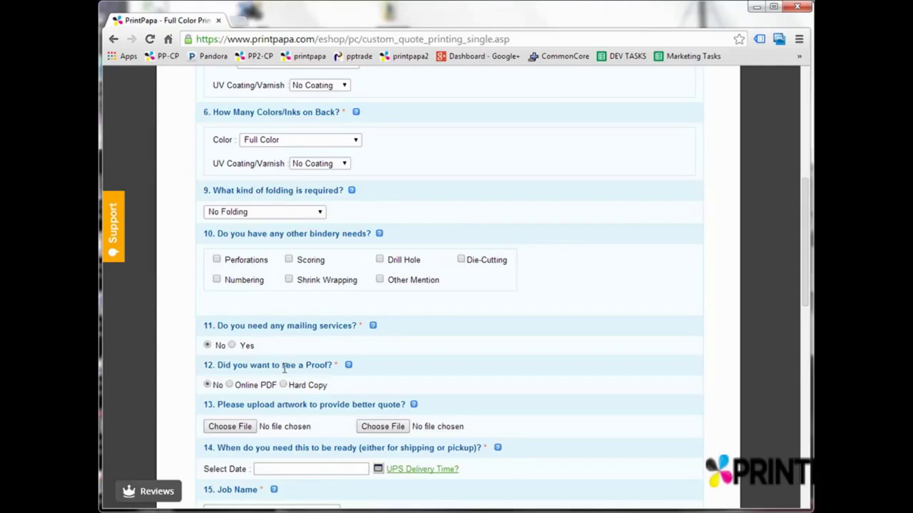
click(230, 385)
scroll(514, 371, down, 3)
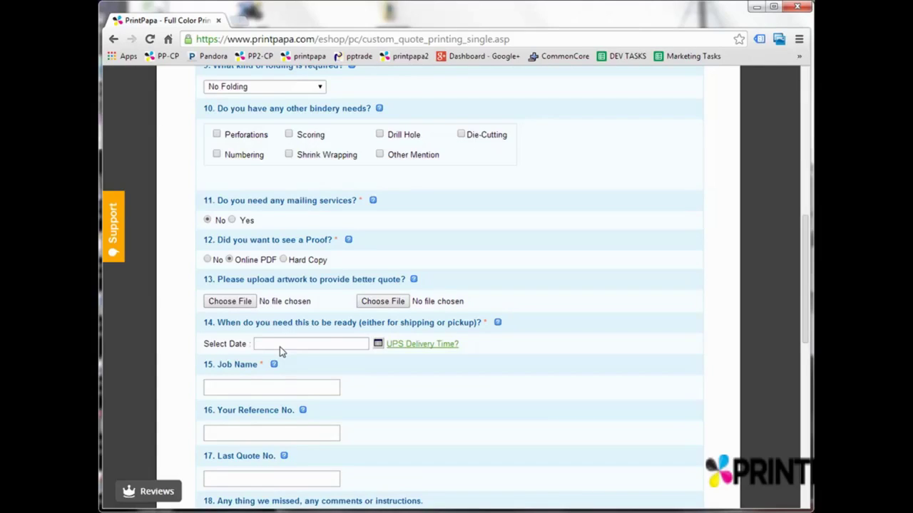
click(378, 344)
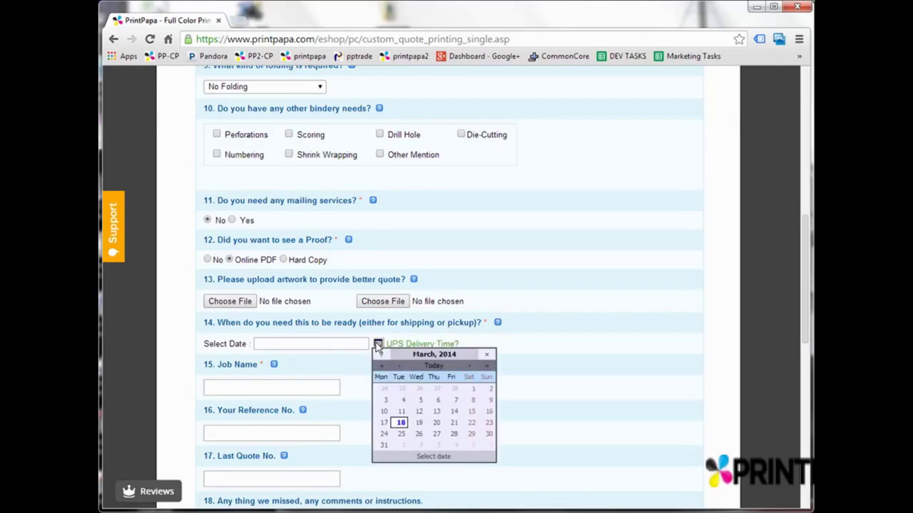
click(455, 424)
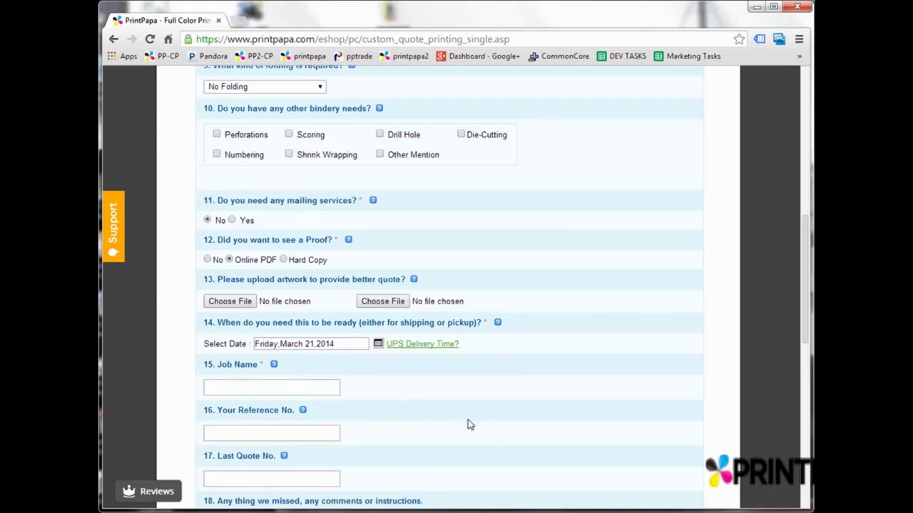
Name the job "My Demo Flyer", leave the comments empty, and proceed to the quote details
click(305, 390)
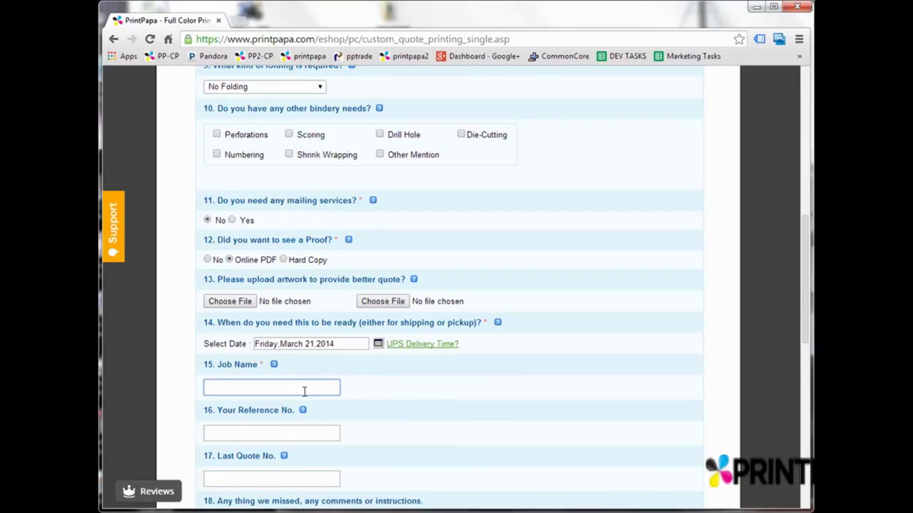
text(My Demo Flyer)
scroll(305, 397, down, 1)
scroll(303, 406, down, 2)
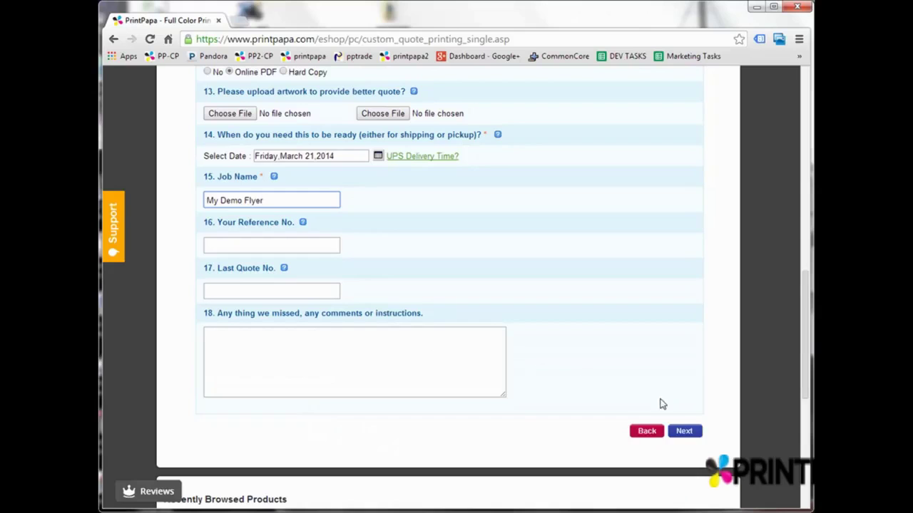
click(354, 361)
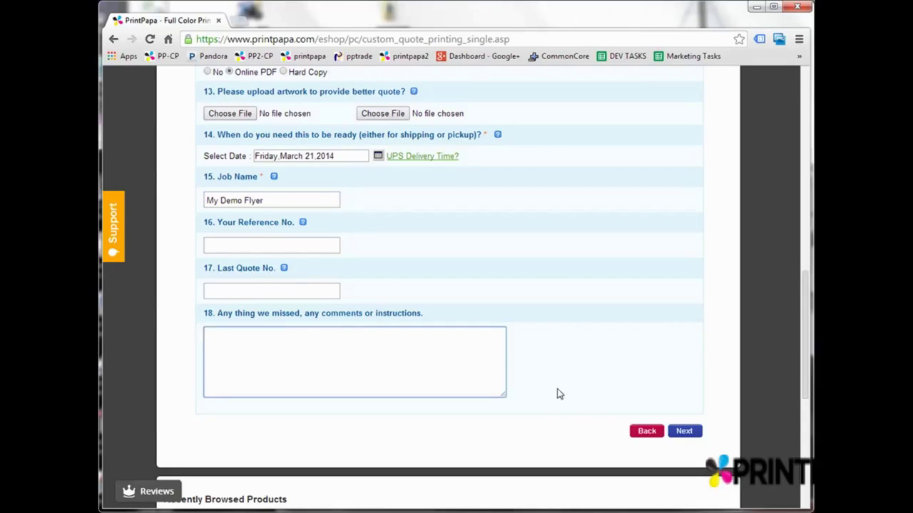
click(686, 432)
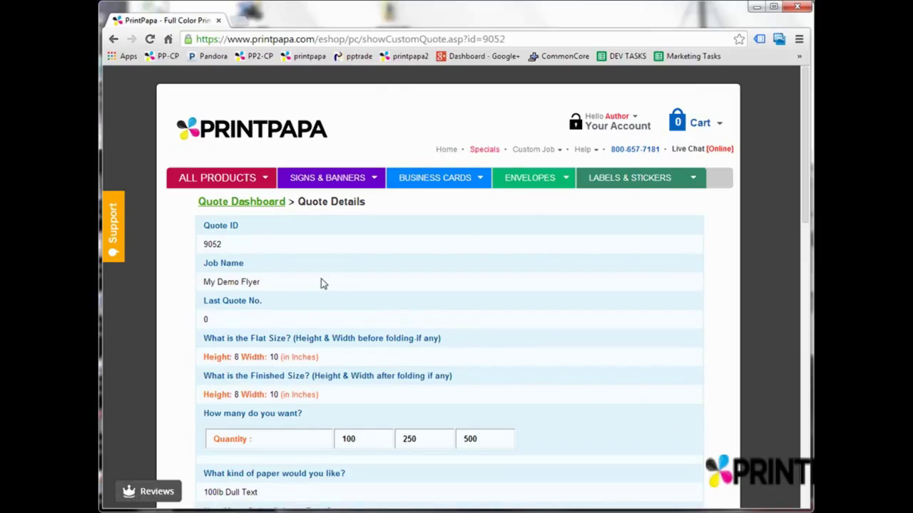
Review the specifications in the quote details and submit the request for a quote
mouse_move(618, 122)
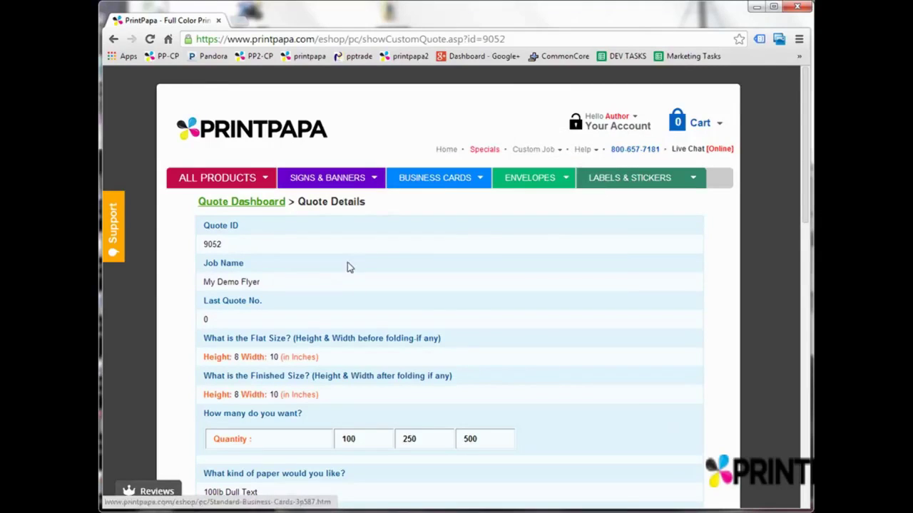
scroll(360, 280, down, 2)
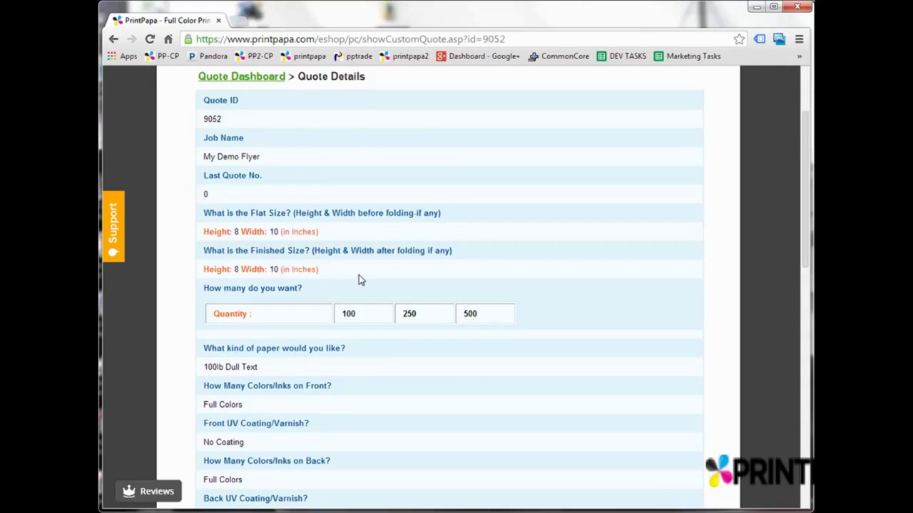
scroll(360, 280, down, 1)
scroll(360, 281, down, 1)
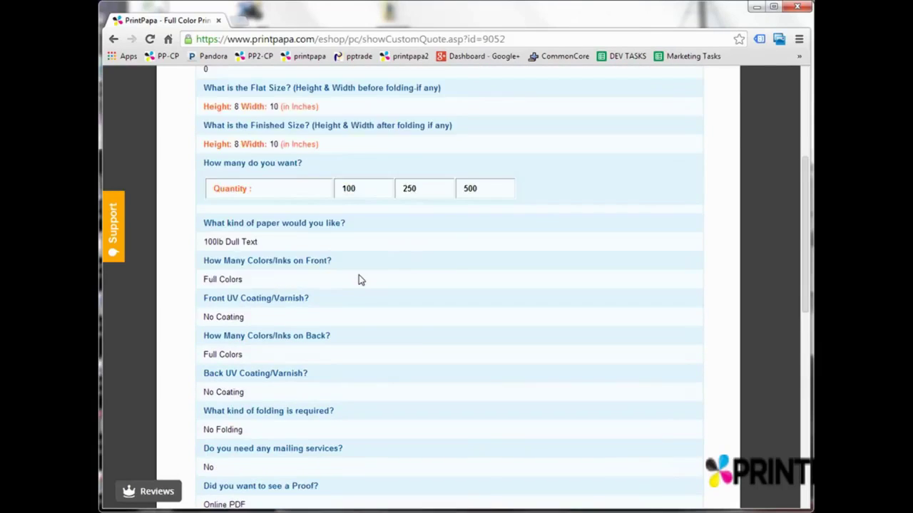
scroll(359, 279, up, 2)
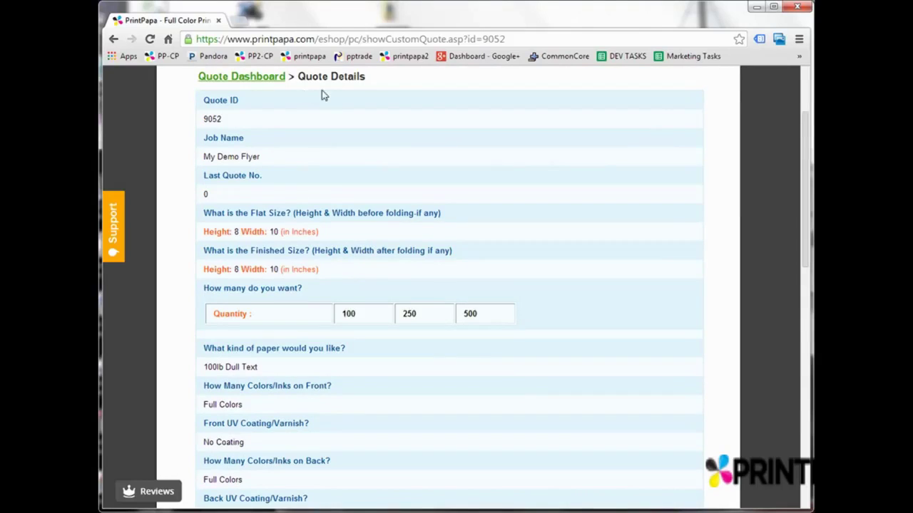
scroll(305, 288, down, 2)
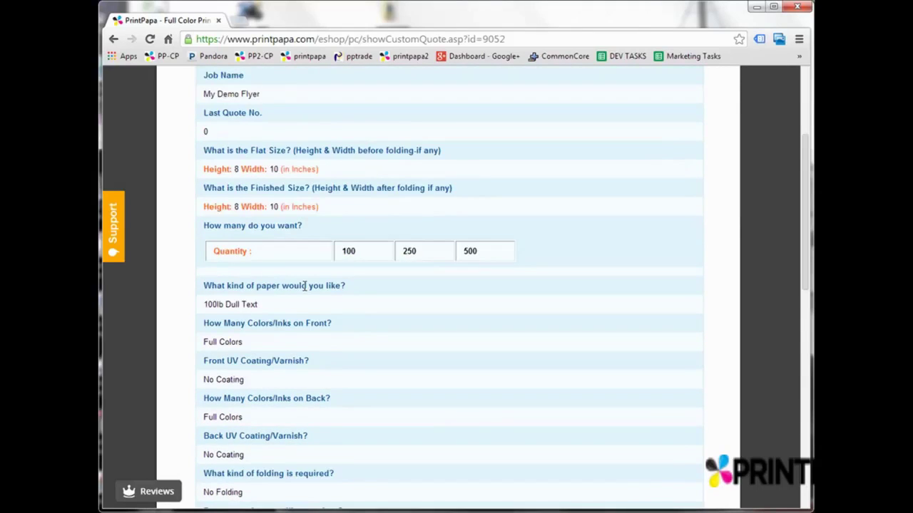
scroll(278, 246, down, 2)
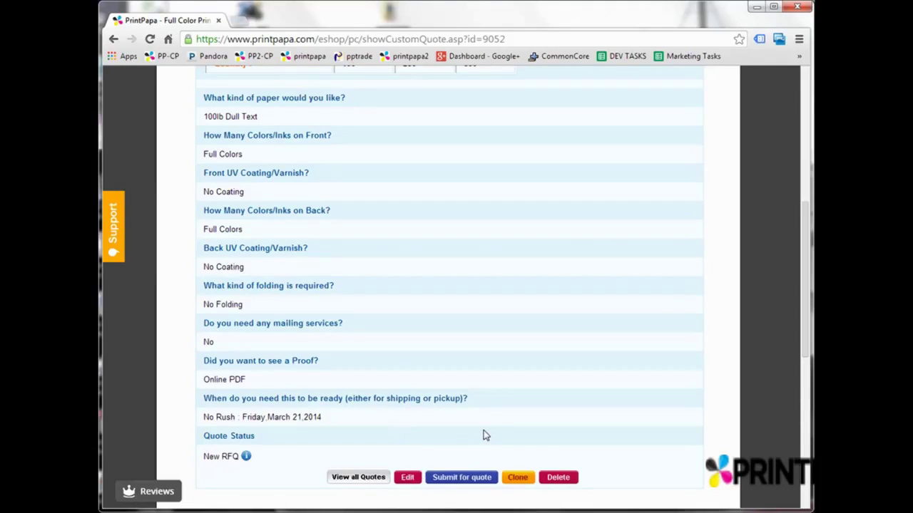
click(471, 478)
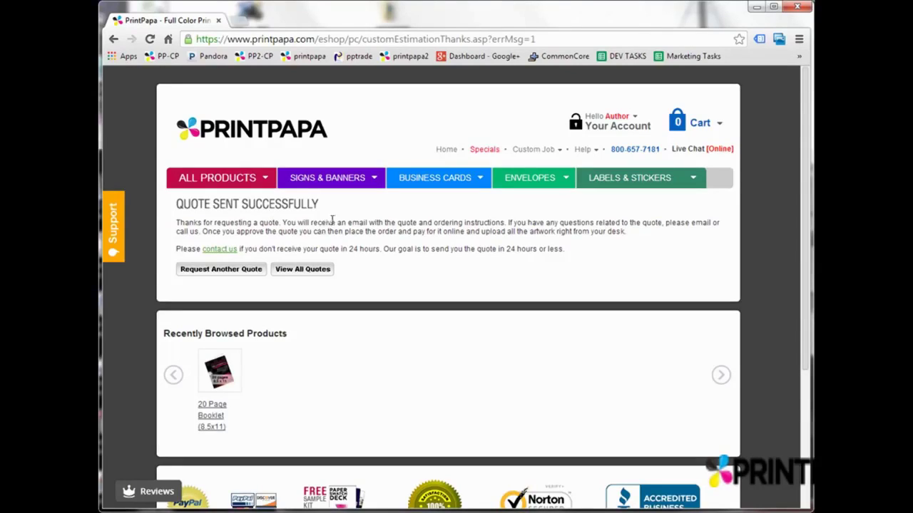
Go to the list of all quotes and view the details of the My Demo Flyer request
click(308, 270)
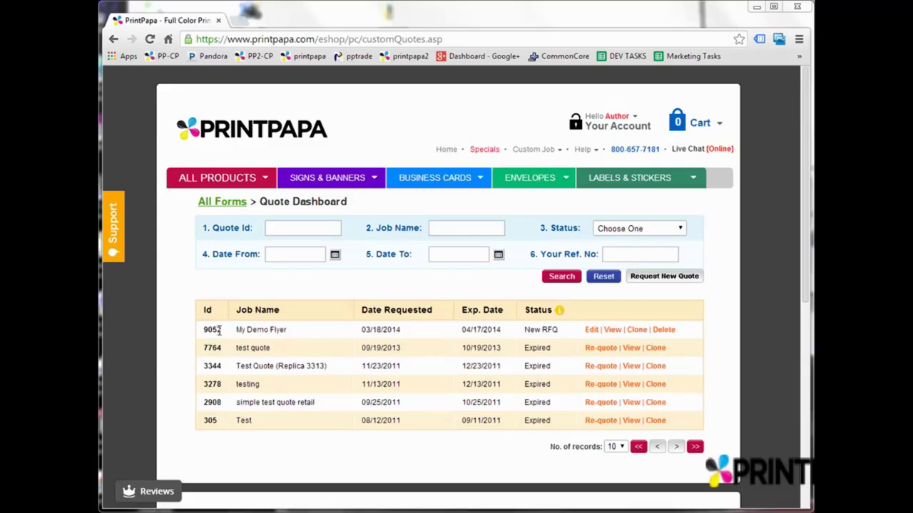
click(612, 330)
scroll(461, 337, down, 3)
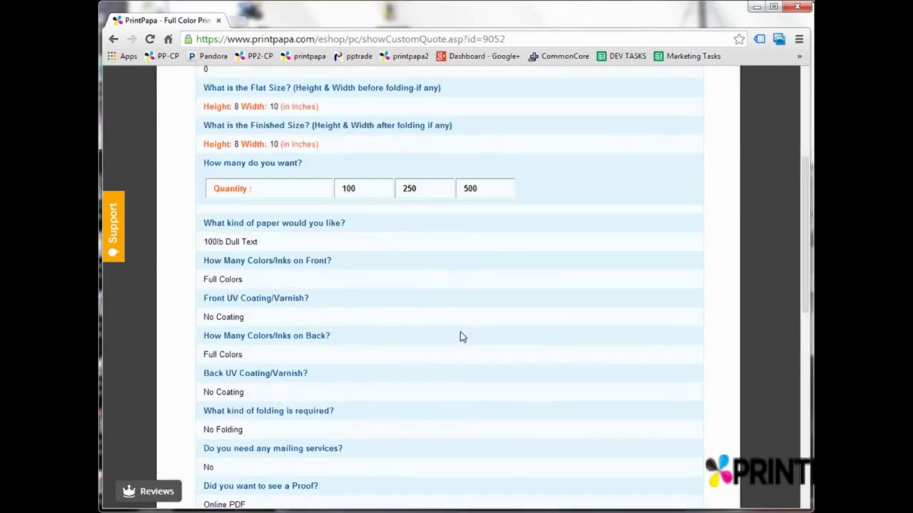
Review the specifications of the submitted My Demo Flyer request and return to the quote dashboard
scroll(460, 336, up, 4)
scroll(460, 336, down, 6)
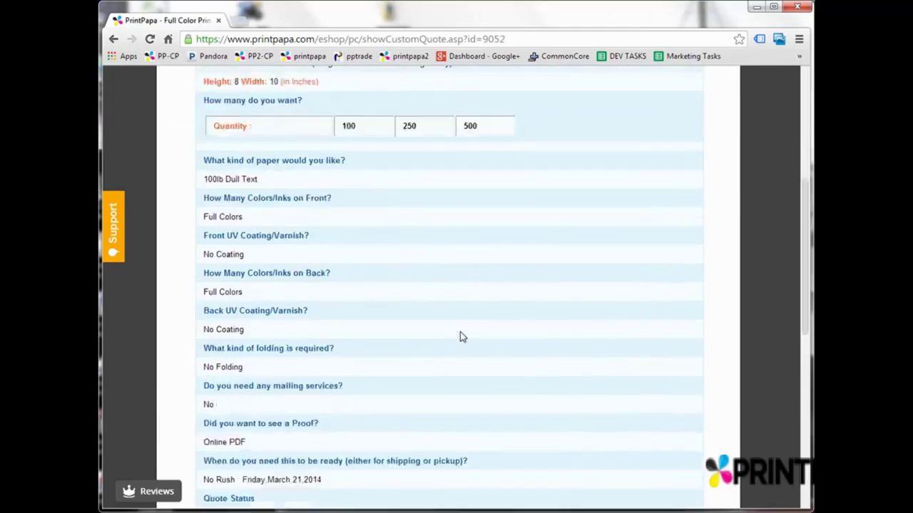
scroll(461, 336, up, 6)
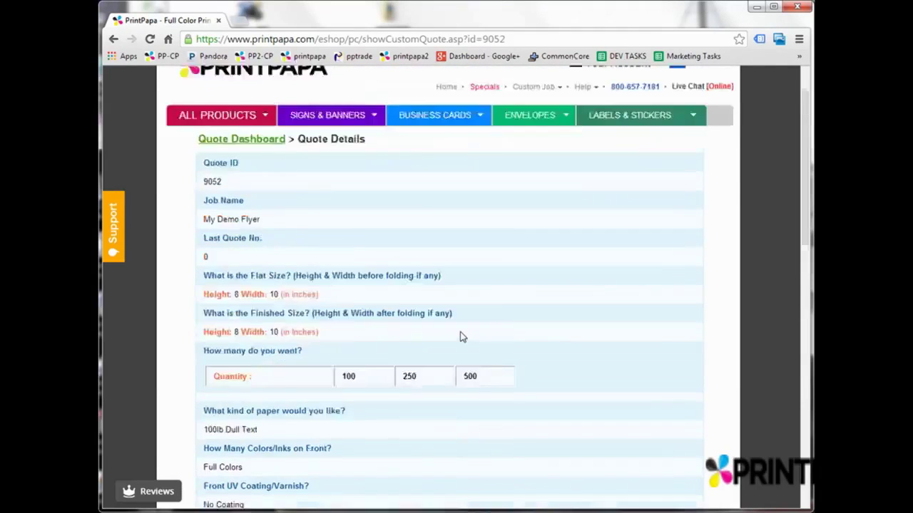
click(271, 202)
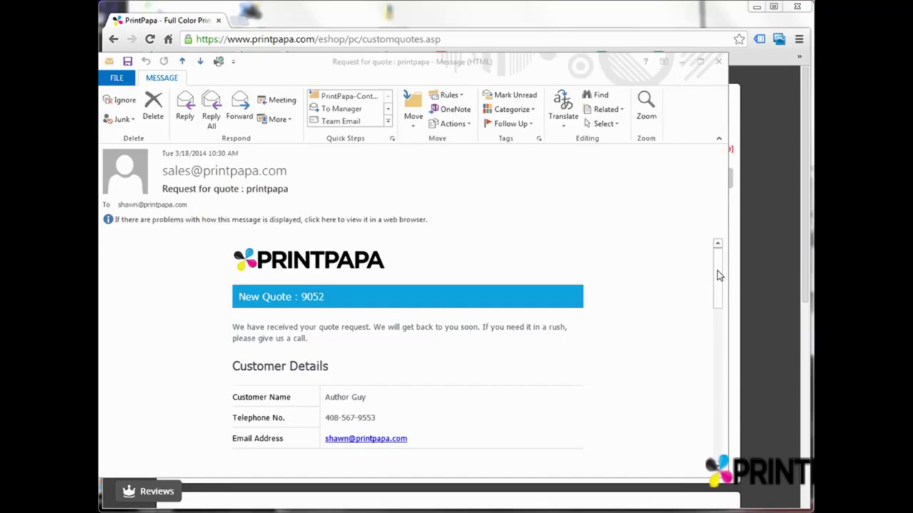
Switch to Outlook, follow the quote link in the My Demo Flyer status email, and log in with the prefilled credentials
drag(718, 276, 718, 247)
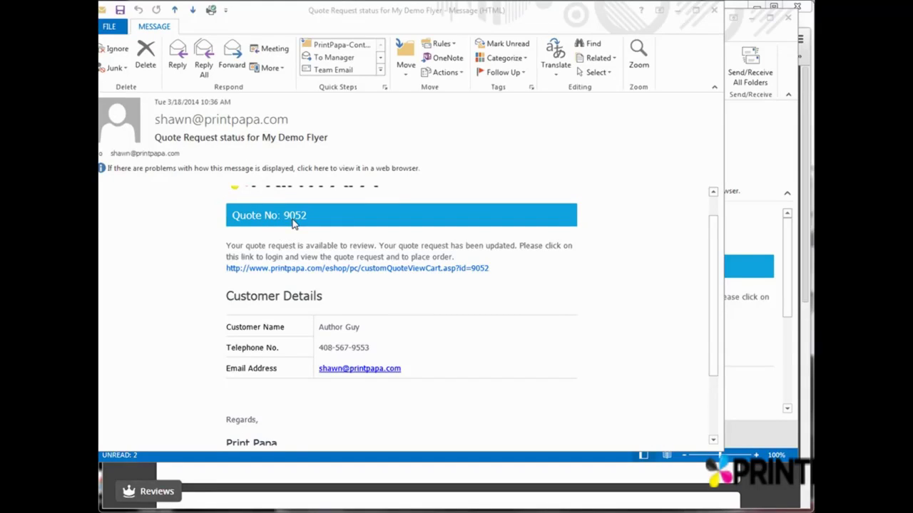
click(435, 270)
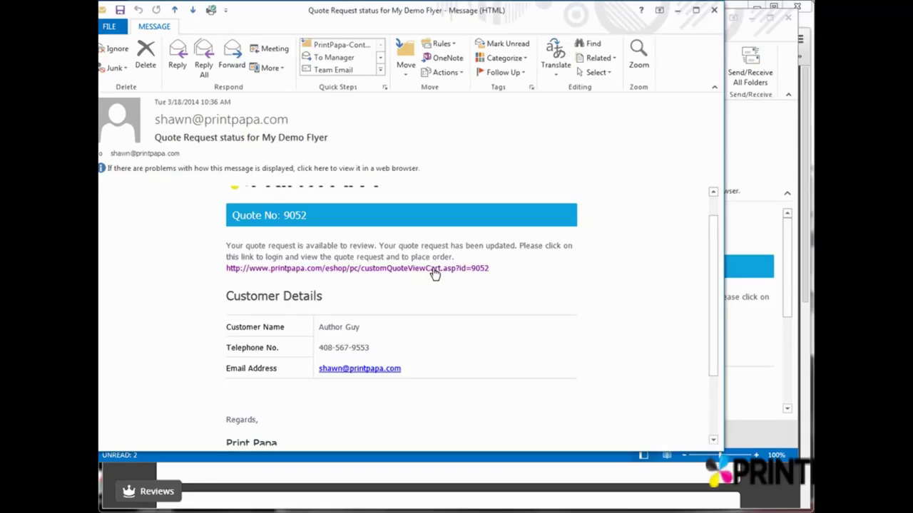
drag(505, 25, 312, 6)
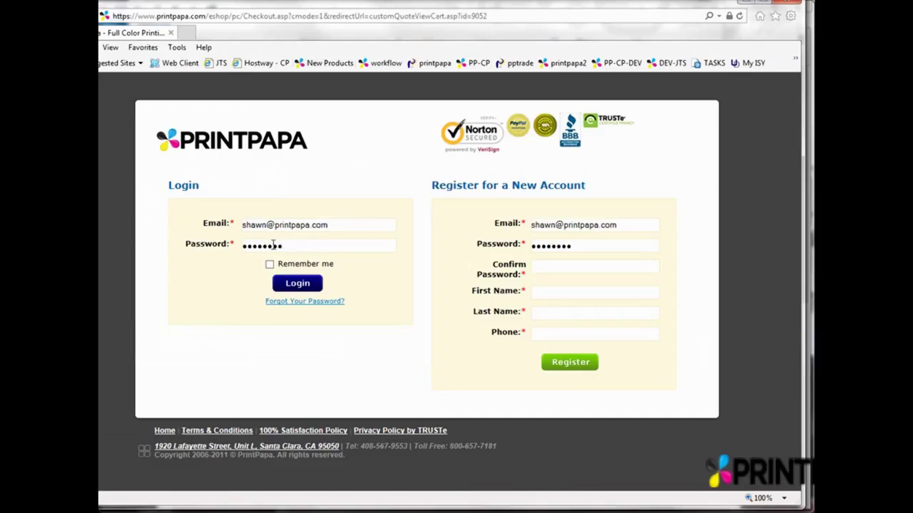
click(289, 286)
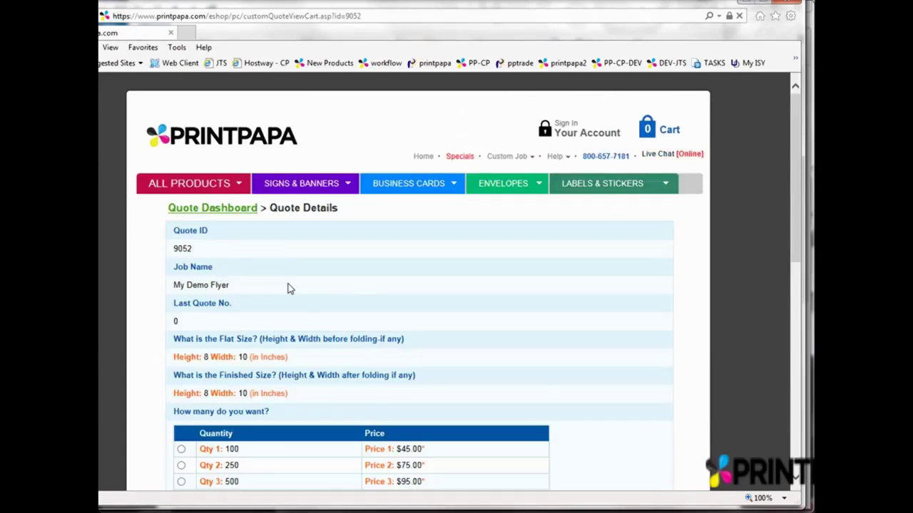
Review the quoted prices and specifications, choose the quantity of 250, and place the order
scroll(289, 286, down, 1)
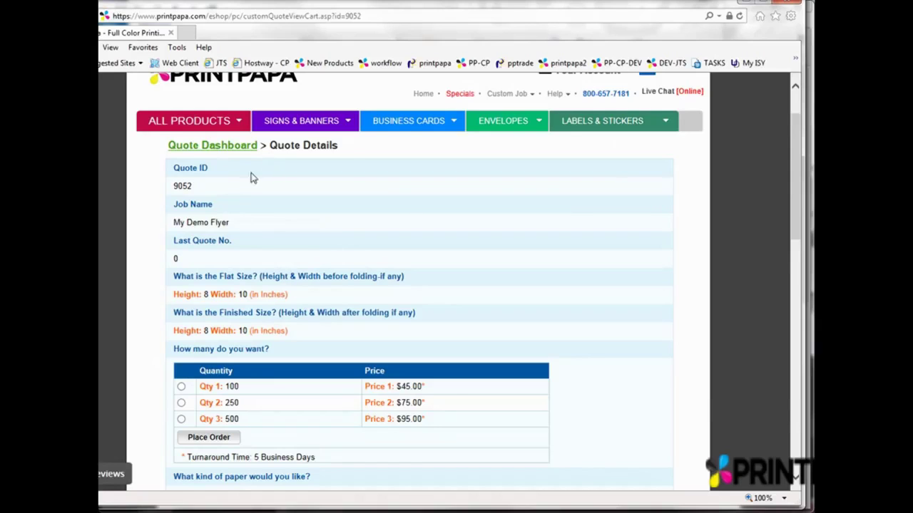
scroll(209, 235, down, 1)
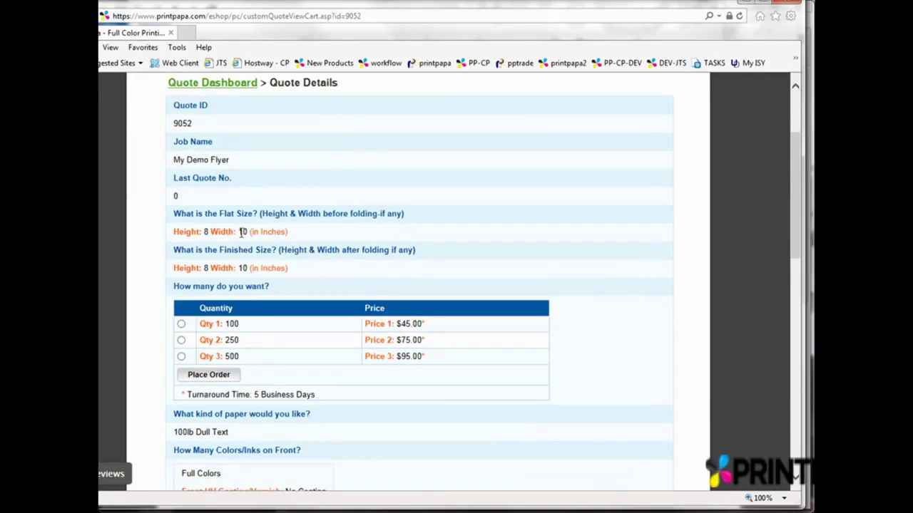
scroll(246, 272, down, 1)
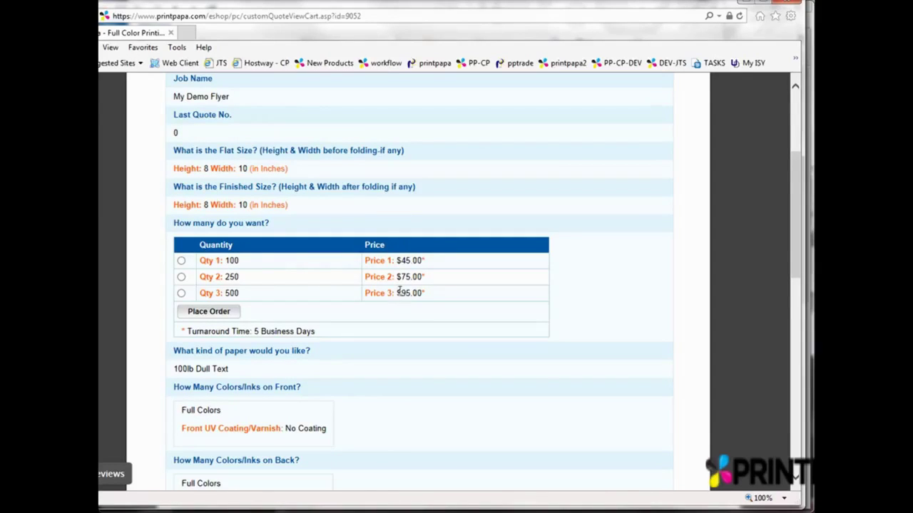
scroll(419, 294, down, 5)
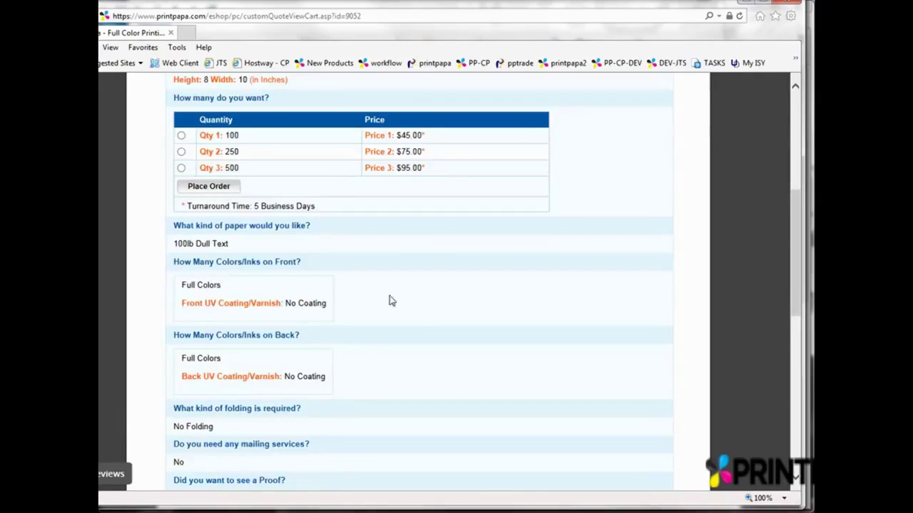
scroll(378, 304, up, 4)
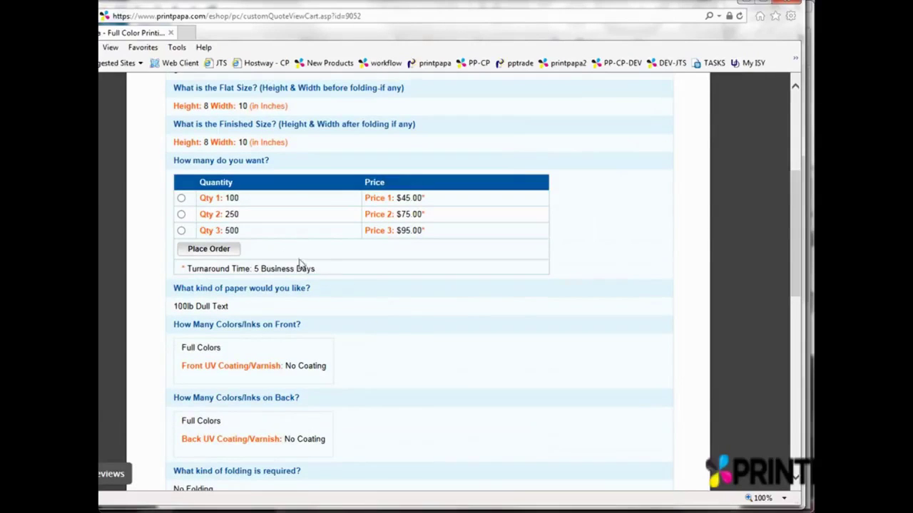
click(180, 215)
click(200, 251)
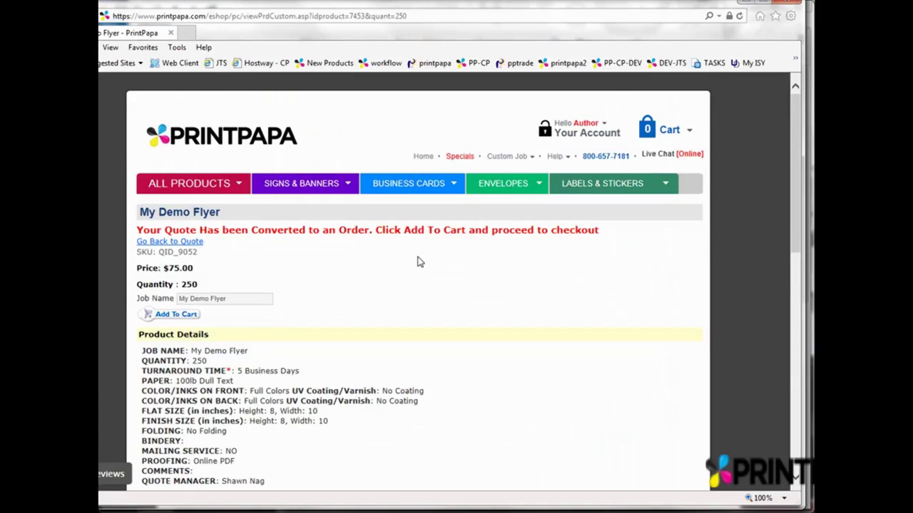
Check the product details, add the My Demo Flyer order to the cart, and review the job details there
scroll(240, 254, down, 1)
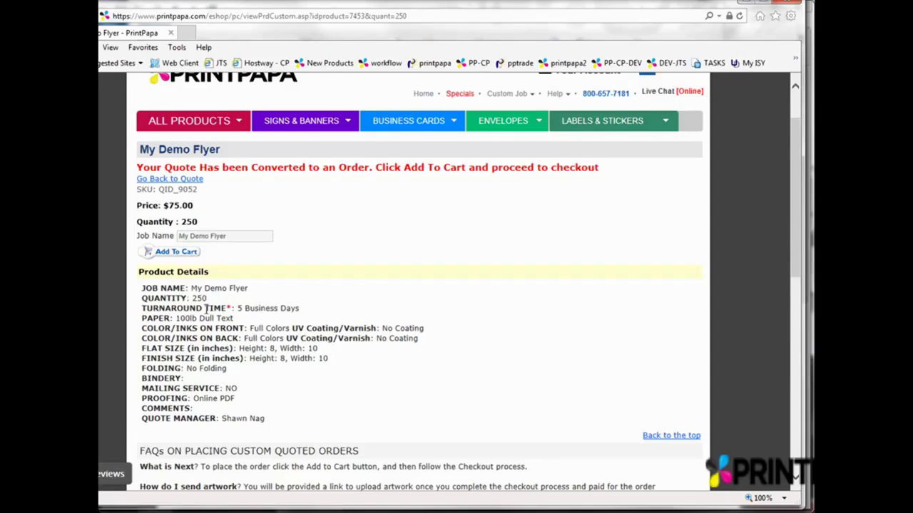
scroll(206, 308, down, 1)
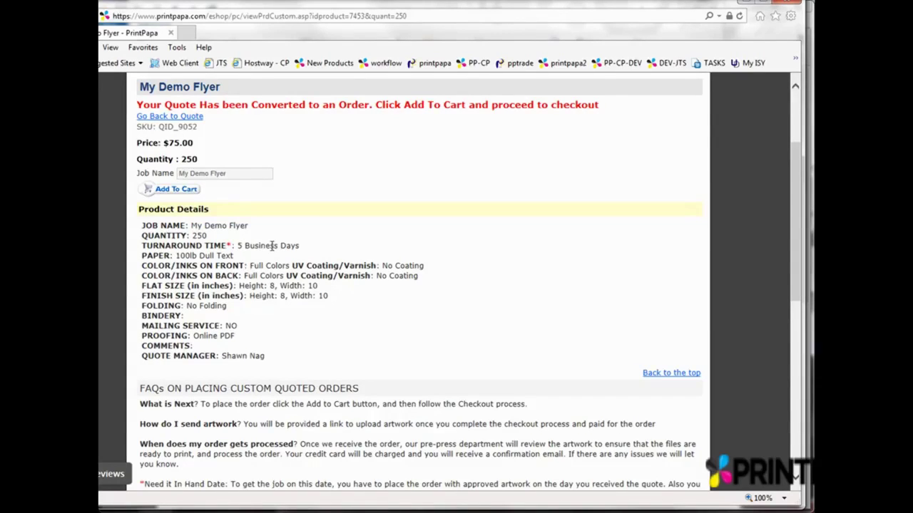
click(180, 196)
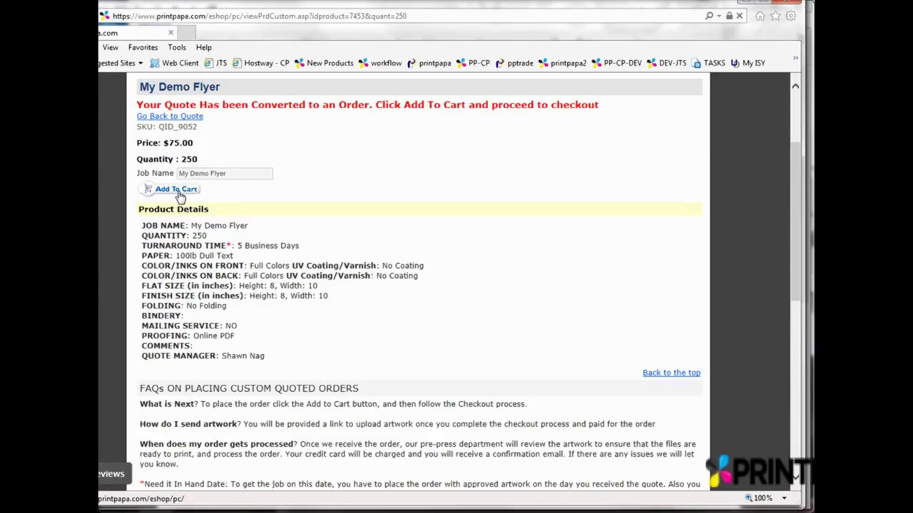
scroll(531, 337, down, 3)
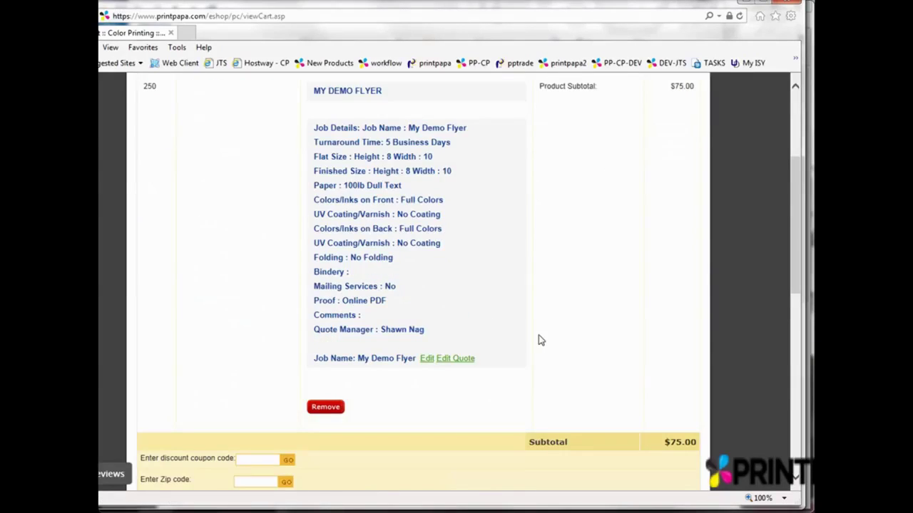
scroll(417, 232, up, 1)
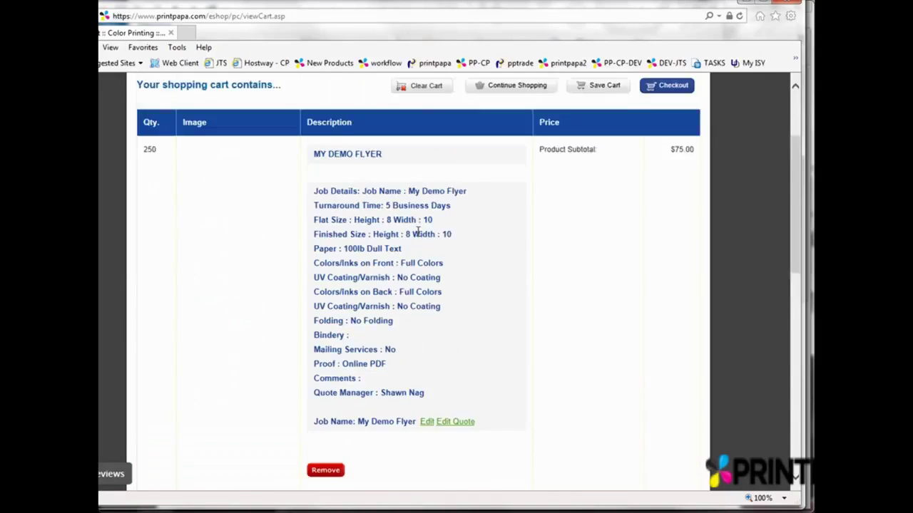
scroll(418, 231, down, 2)
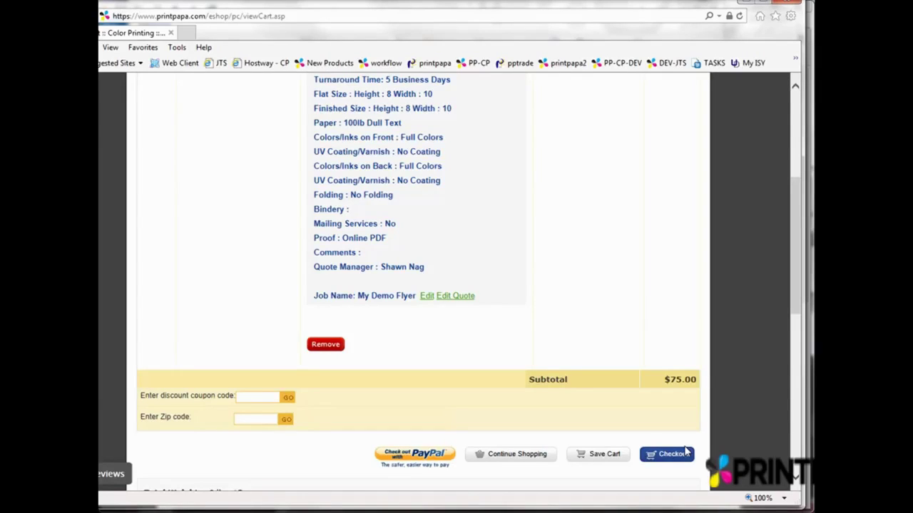
scroll(685, 454, up, 3)
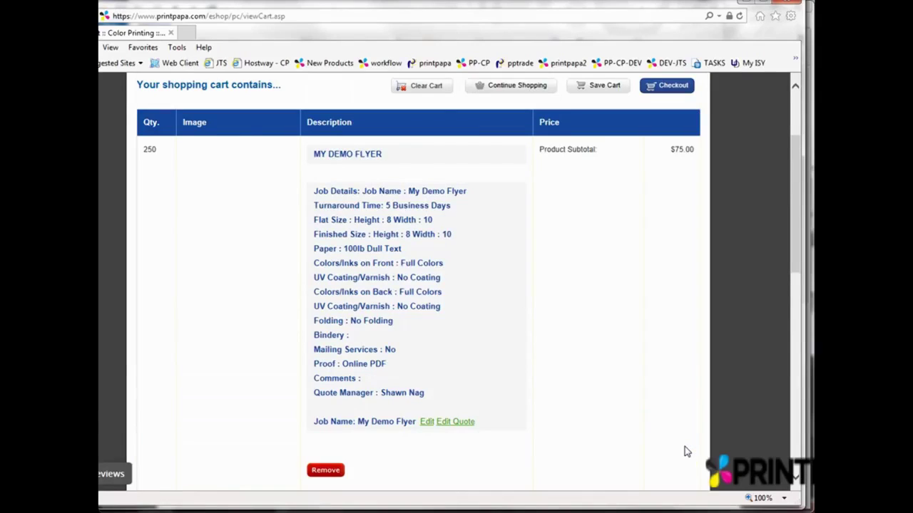
scroll(685, 451, up, 3)
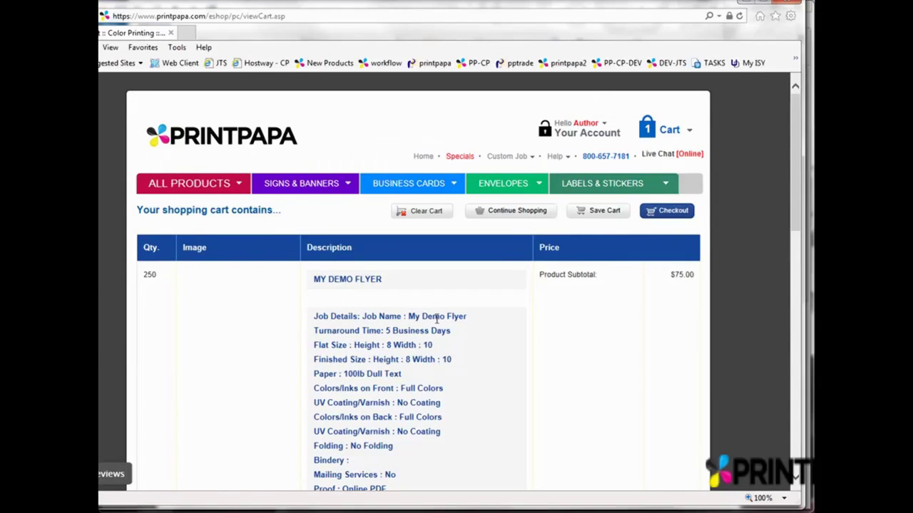
mouse_move(182, 187)
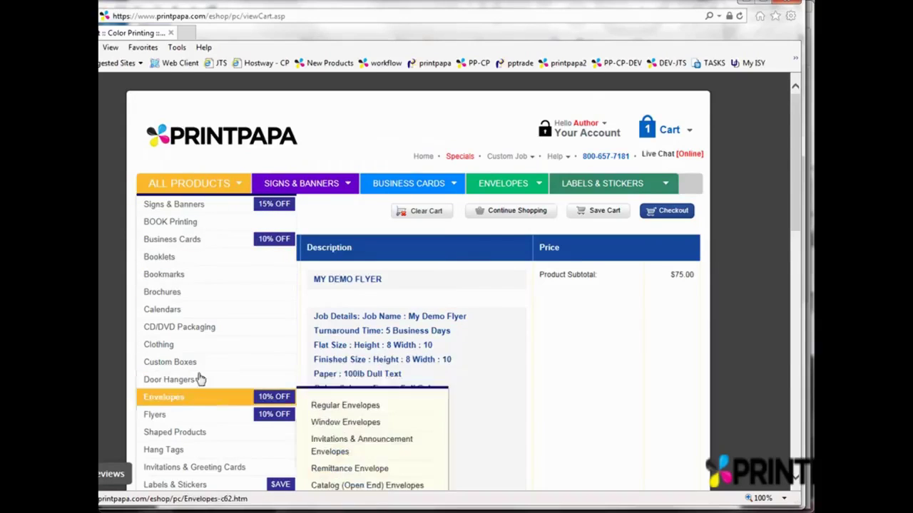
mouse_move(201, 241)
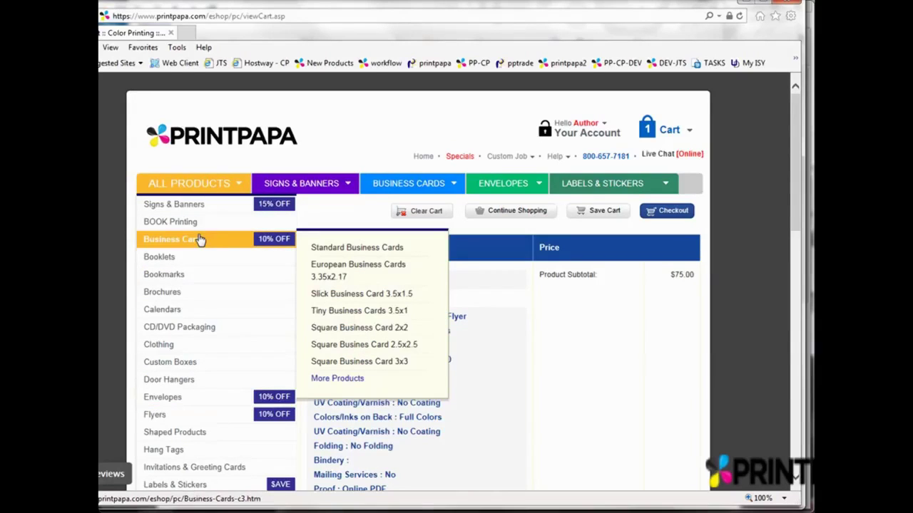